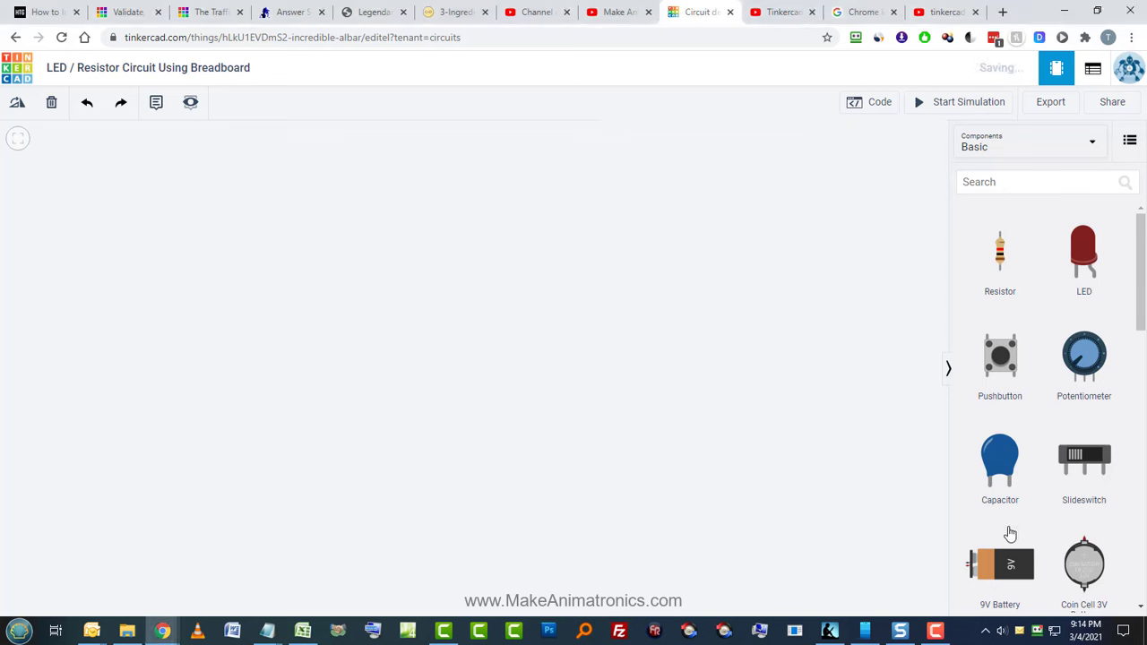
Place a 9V battery on the workplane and rotate it until its terminals face up
{"action": "left_click_drag", "start_coordinate": [1000, 565], "coordinate": [731, 445]}
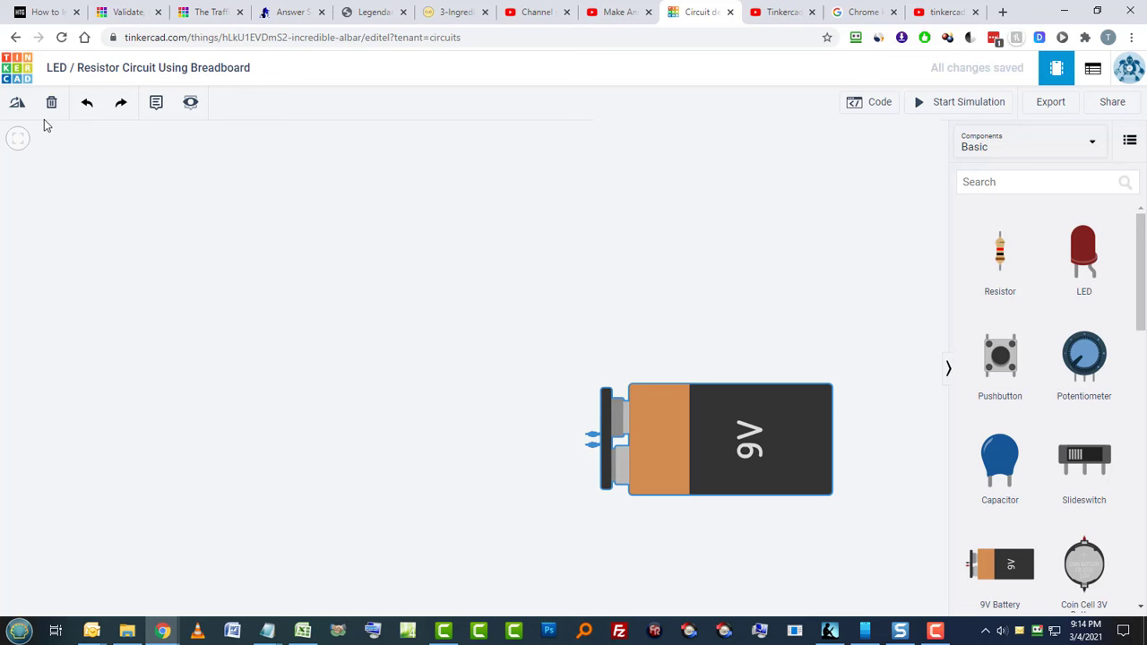
{"action": "left_click", "coordinate": [17, 104]}
{"action": "left_click", "coordinate": [17, 104]}
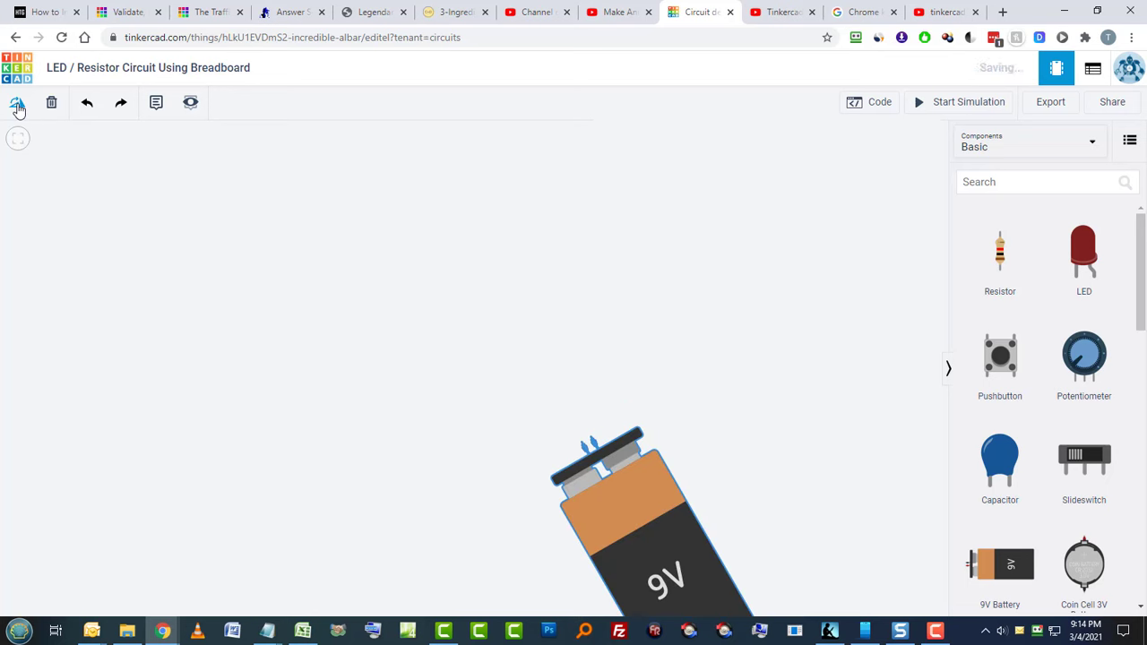
{"action": "left_click", "coordinate": [17, 104]}
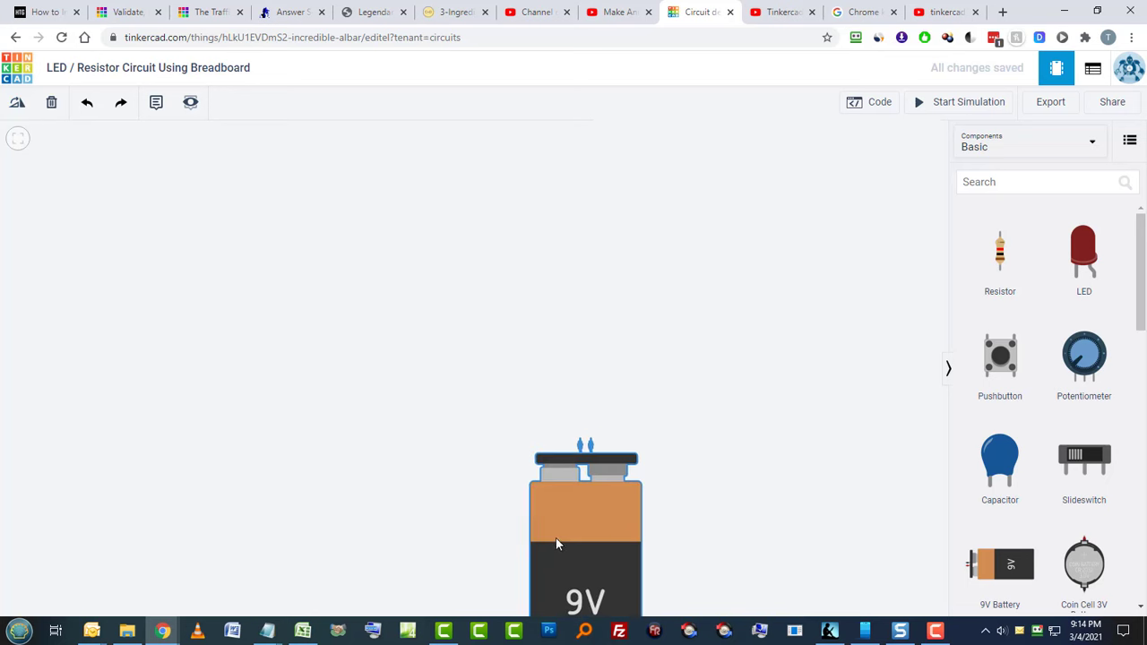
Shift the battery up and right, then place a Breadboard Small to its right
{"action": "left_click_drag", "start_coordinate": [556, 538], "coordinate": [648, 453]}
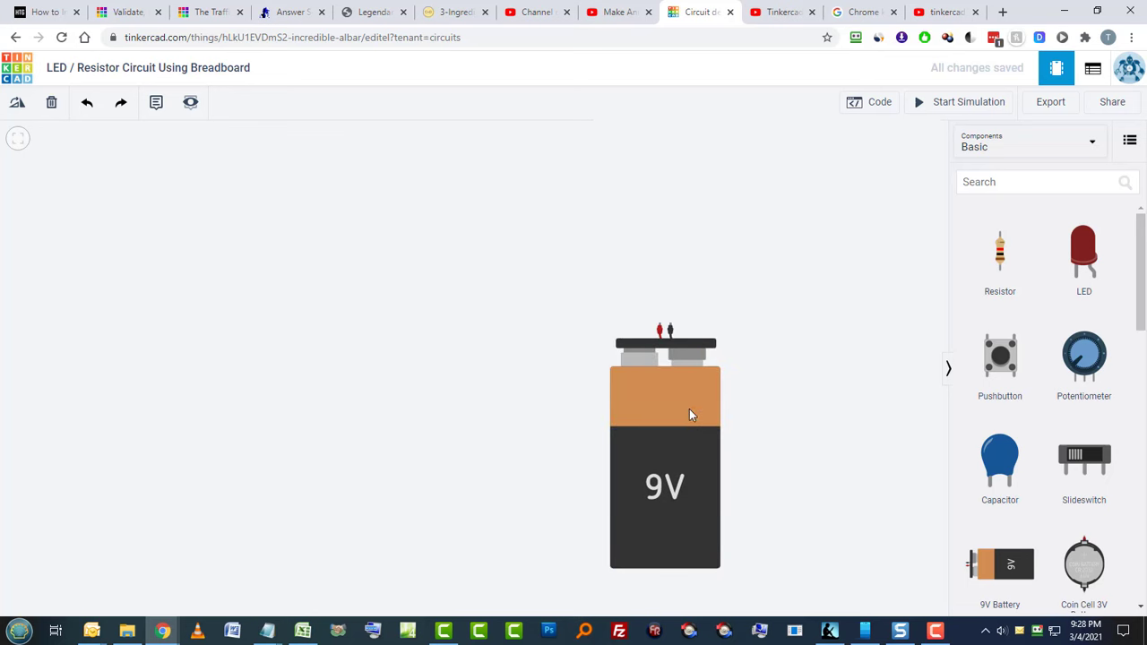
{"action": "left_click_drag", "start_coordinate": [815, 346], "coordinate": [429, 361]}
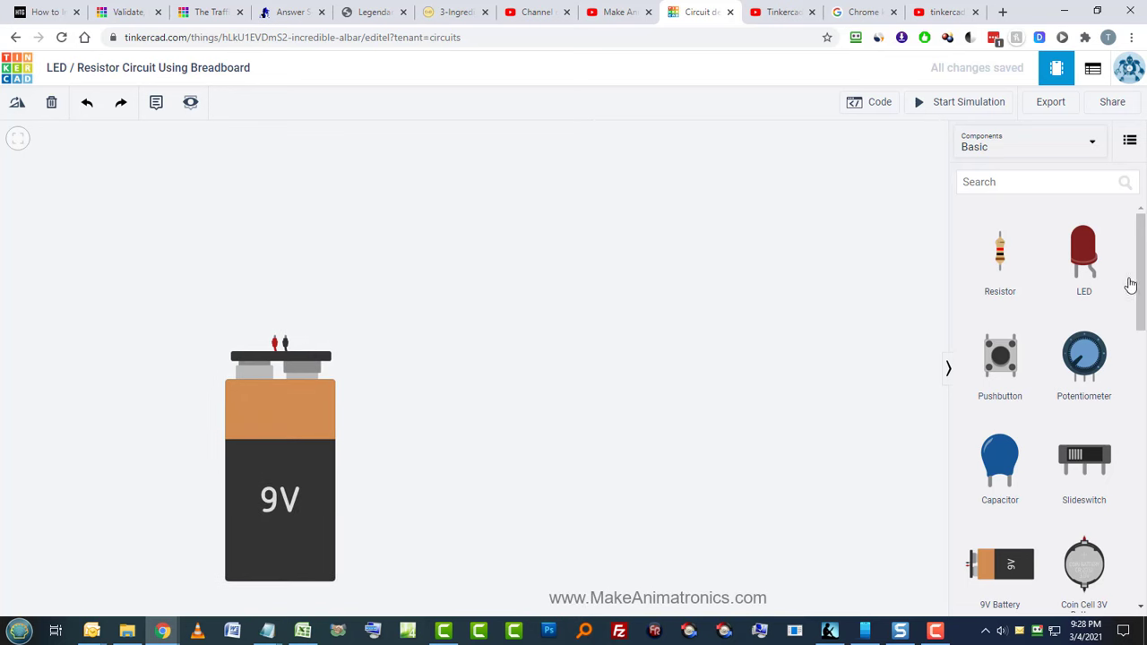
{"action": "left_click_drag", "start_coordinate": [1141, 256], "coordinate": [618, 276]}
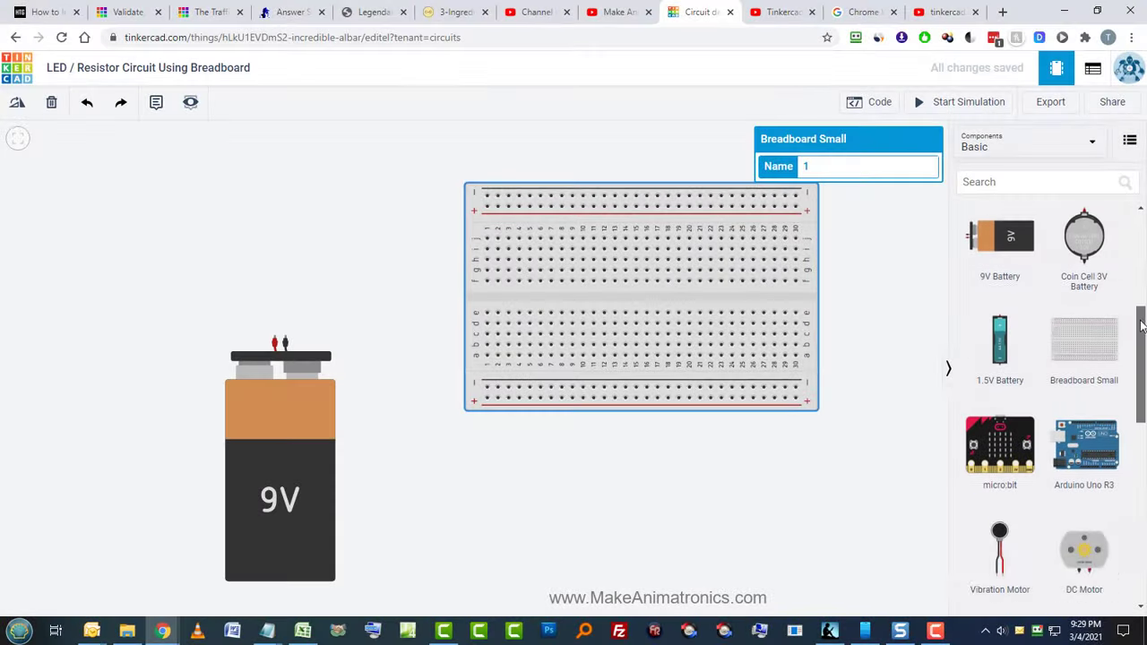
Add a resistor above the breadboard and a red LED turned sideways onto its upper half
{"action": "scroll", "coordinate": [1142, 327], "scroll_direction": "up", "scroll_amount": 4}
{"action": "left_click_drag", "start_coordinate": [1001, 254], "coordinate": [317, 197]}
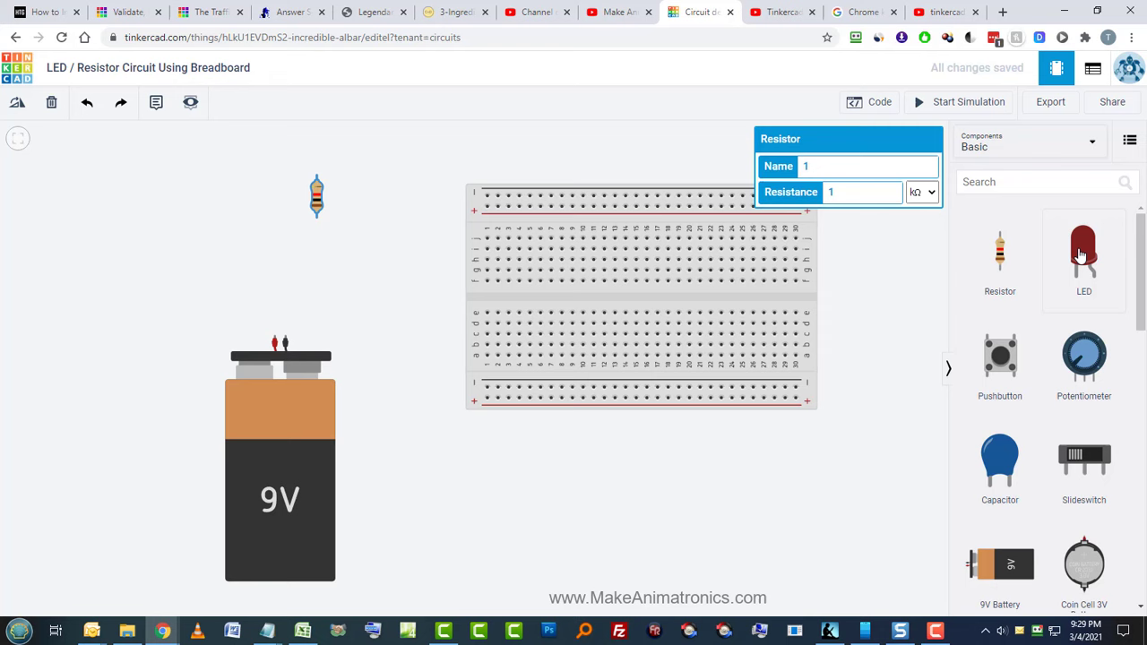
{"action": "left_click_drag", "start_coordinate": [1082, 255], "coordinate": [428, 184]}
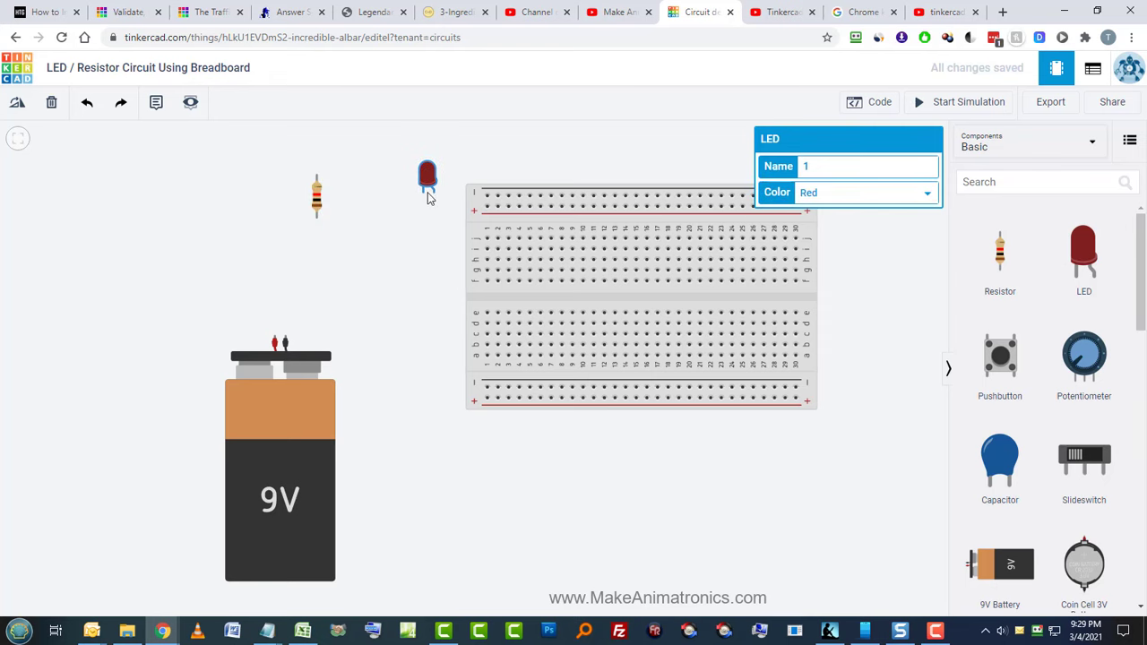
{"action": "key", "text": "r"}
{"action": "key", "text": "r"}
{"action": "key", "text": "r"}
{"action": "left_click_drag", "start_coordinate": [427, 179], "coordinate": [603, 258]}
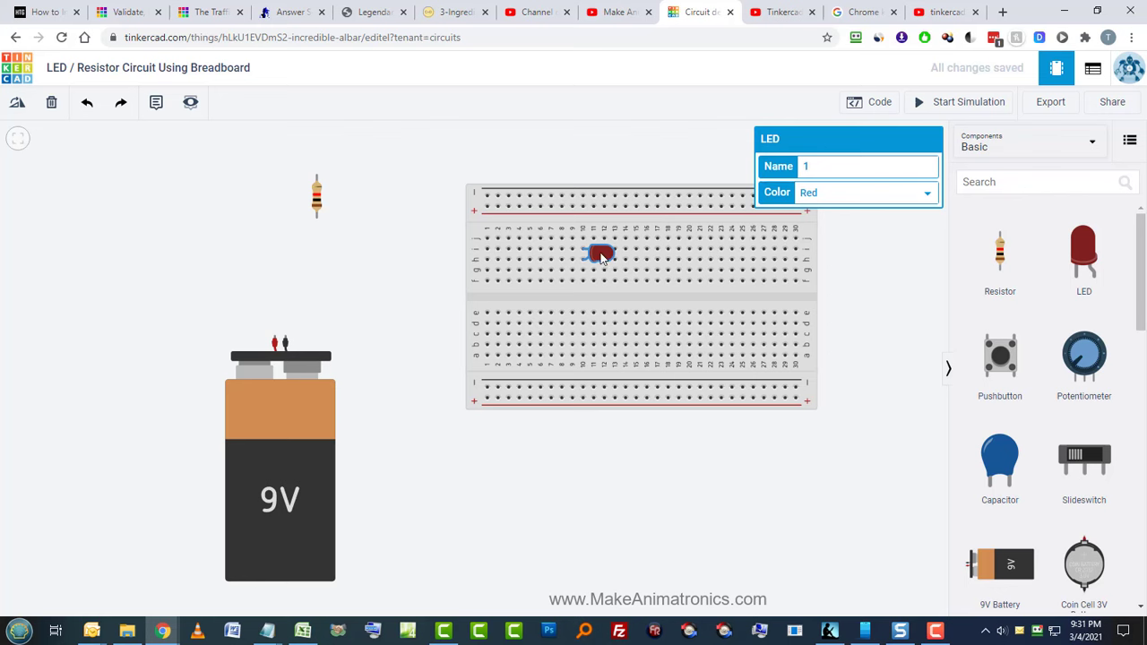
Restore the LED upright in column 10 of the breadboard and select it to view its properties
{"action": "left_click", "coordinate": [603, 257]}
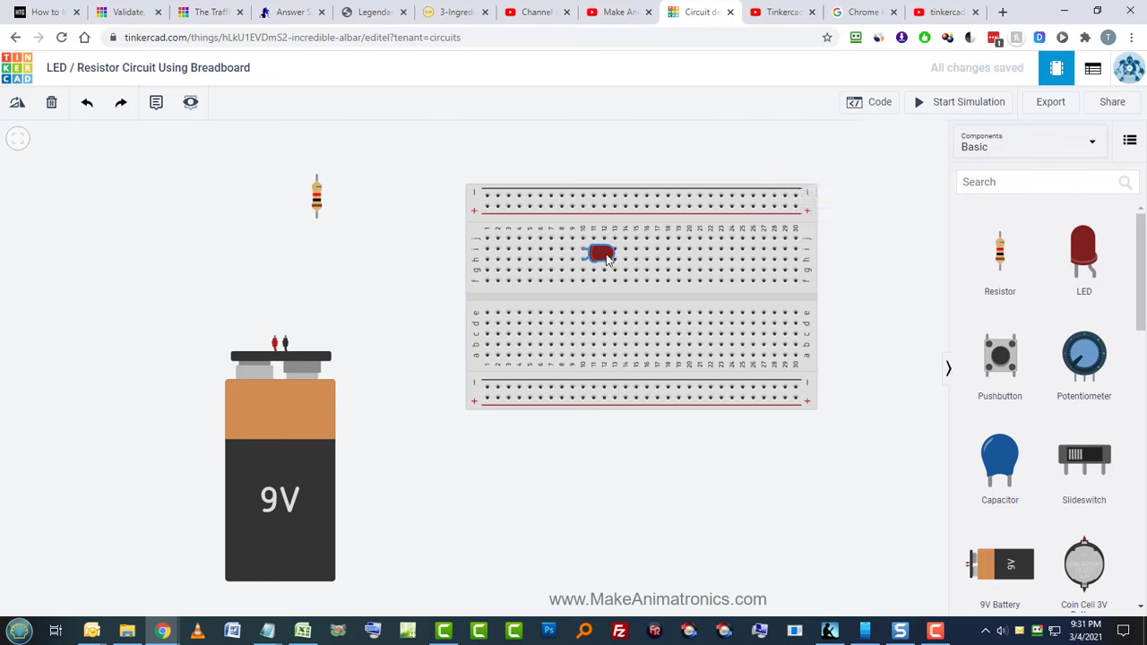
{"action": "key", "text": "r"}
{"action": "key", "text": "r"}
{"action": "key", "text": "r"}
{"action": "key", "text": "r"}
{"action": "key", "text": "r"}
{"action": "key", "text": "r"}
{"action": "key", "text": "r"}
{"action": "key", "text": "r"}
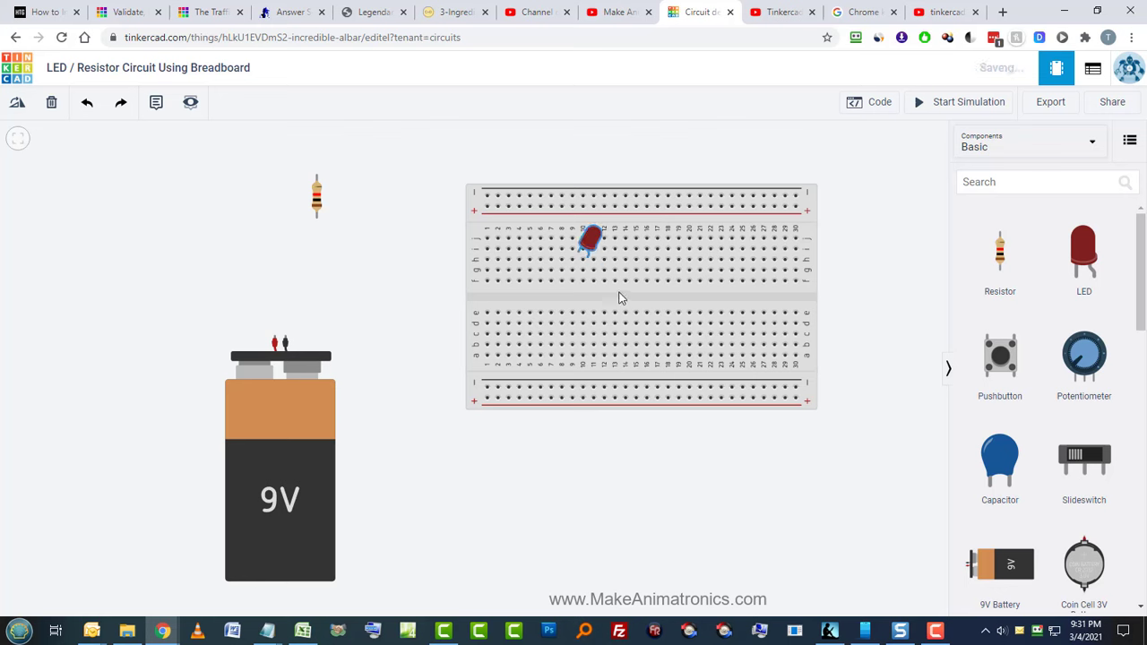
{"action": "key", "text": "ctrl+z"}
{"action": "left_click", "coordinate": [583, 241]}
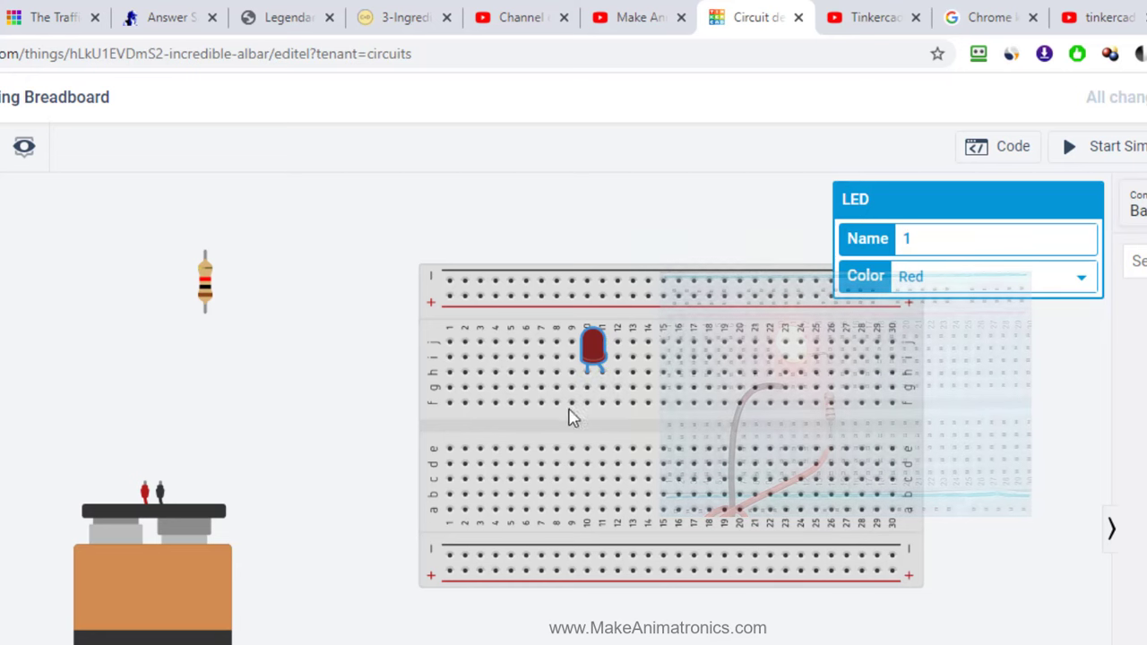
Plug the 1 kΩ resistor into column 11 below the LED, leads stretched to the LED leg and row d
{"action": "left_click_drag", "start_coordinate": [213, 292], "coordinate": [606, 425]}
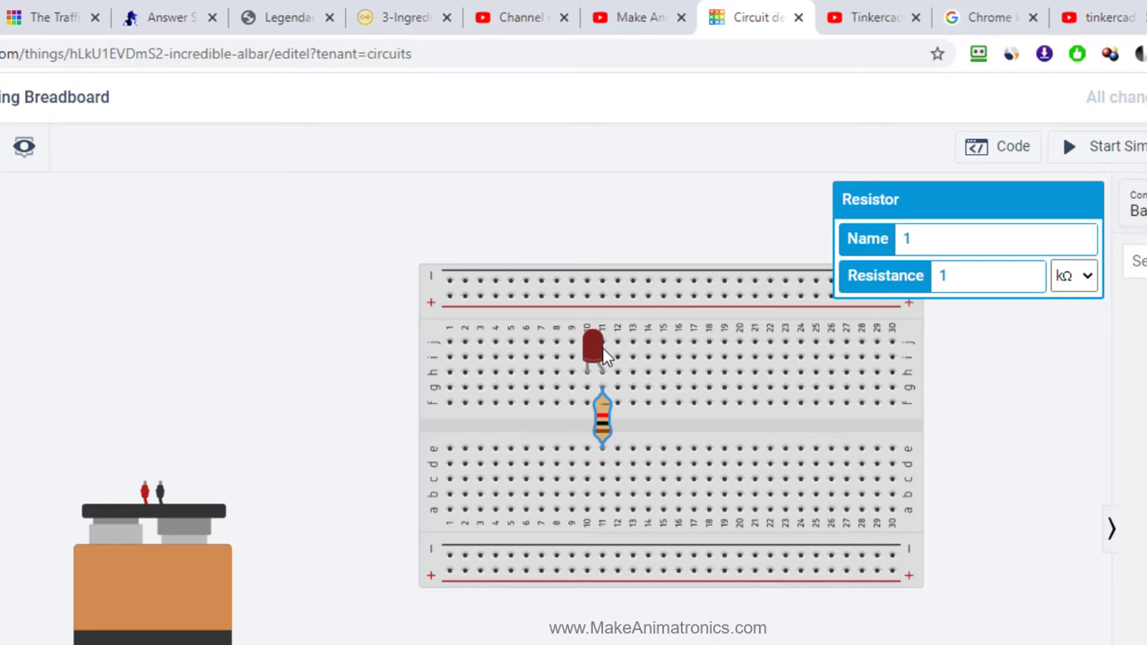
{"action": "mouse_move", "coordinate": [602, 389]}
{"action": "left_mouse_down"}
{"action": "mouse_move", "coordinate": [602, 363]}
{"action": "mouse_move", "coordinate": [605, 383]}
{"action": "left_mouse_up"}
{"action": "left_click_drag", "start_coordinate": [601, 453], "coordinate": [602, 467]}
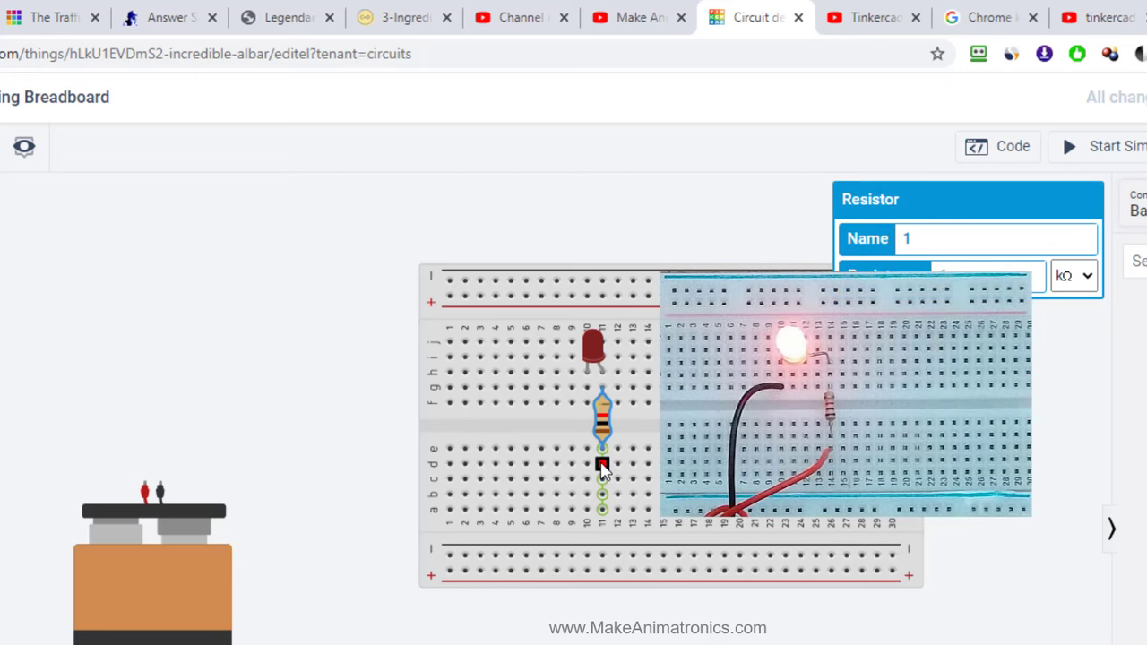
Wire the resistor to the battery's negative terminal and the LED leg to its positive, then simulate
{"action": "left_click", "coordinate": [602, 466]}
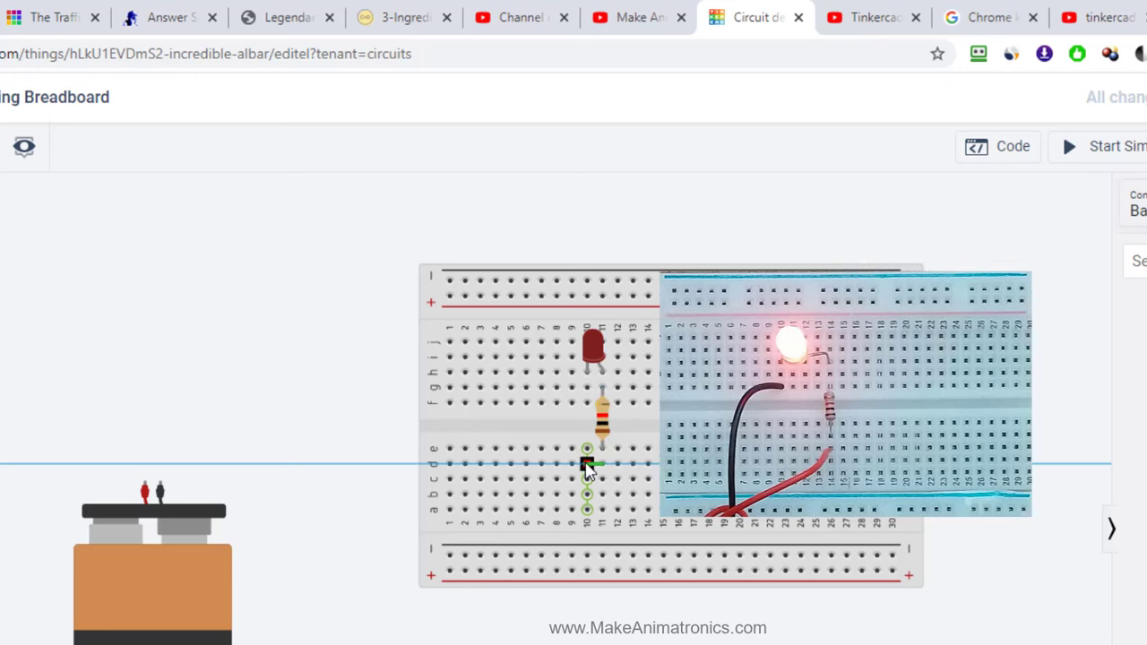
{"action": "left_click", "coordinate": [509, 466]}
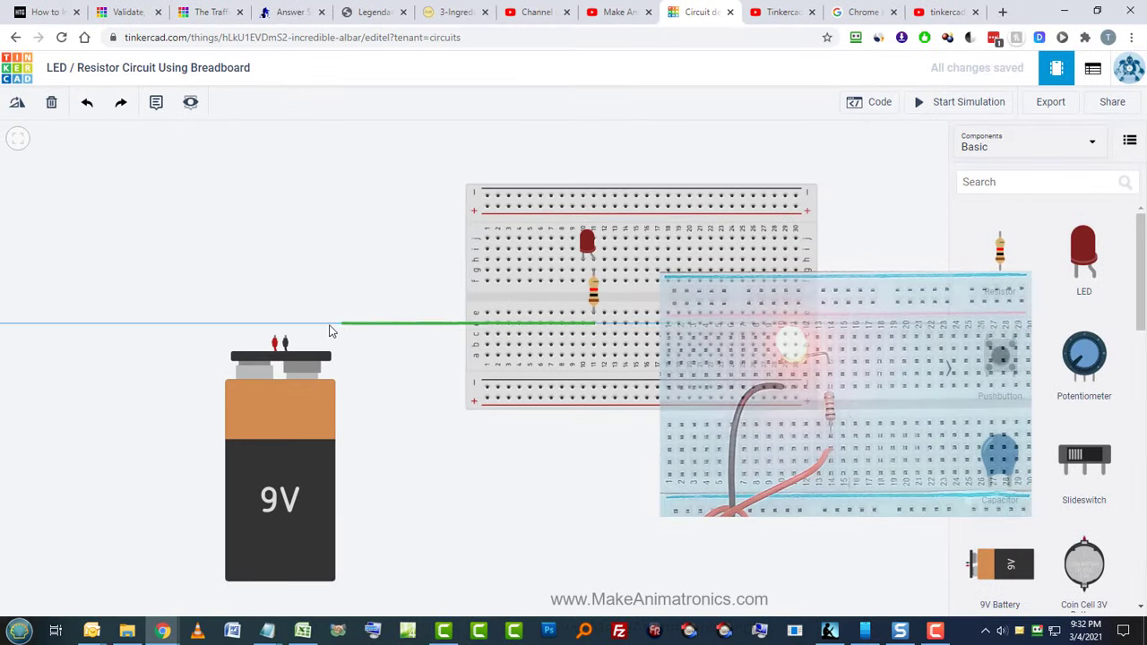
{"action": "left_click", "coordinate": [284, 340]}
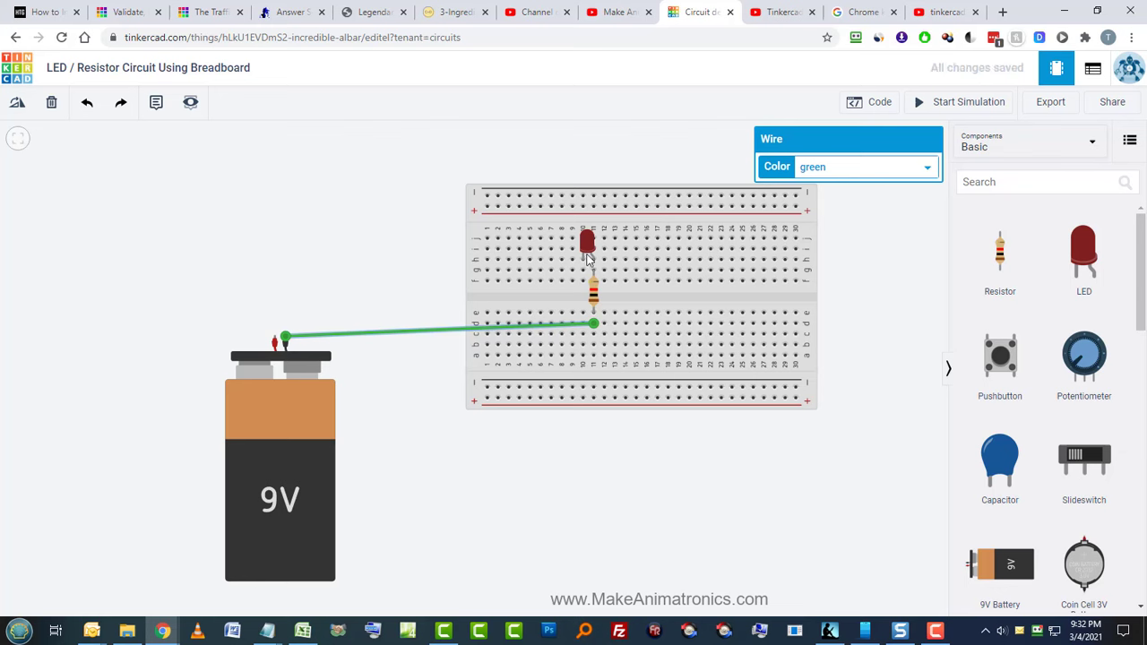
{"action": "left_click", "coordinate": [582, 270]}
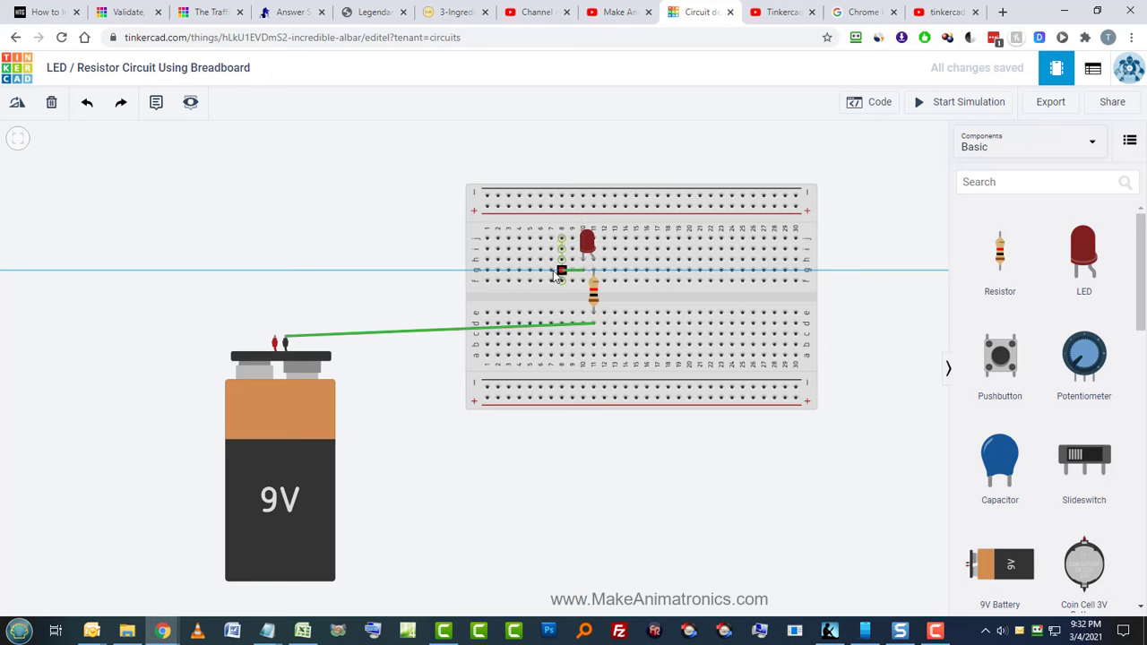
{"action": "left_click", "coordinate": [275, 338]}
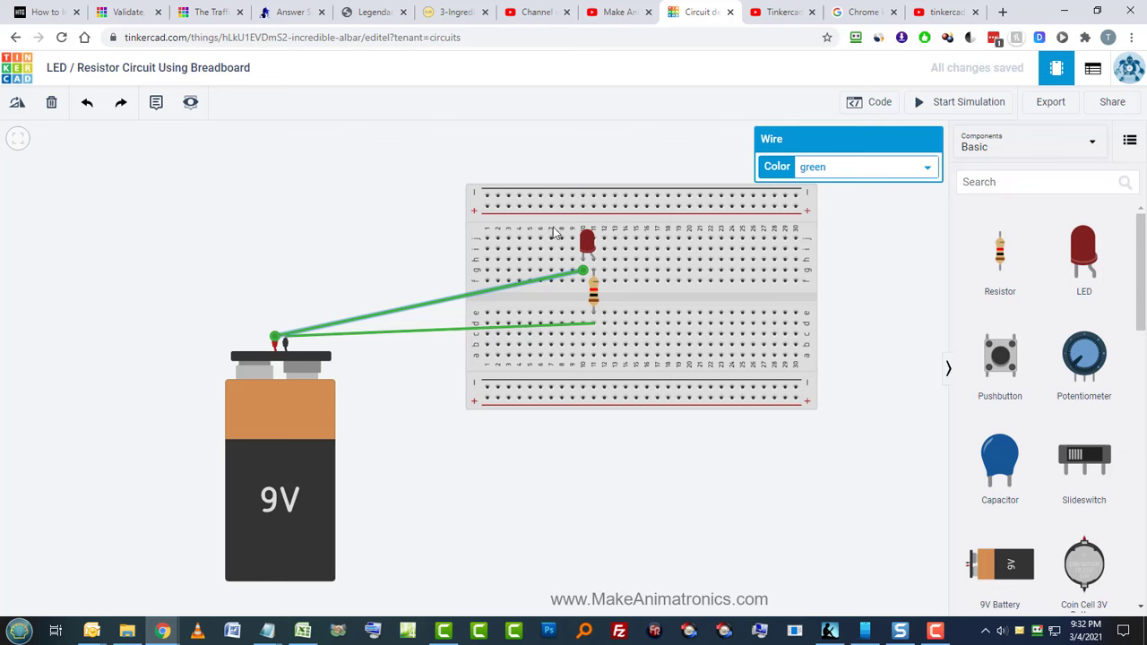
{"action": "left_click", "coordinate": [963, 107]}
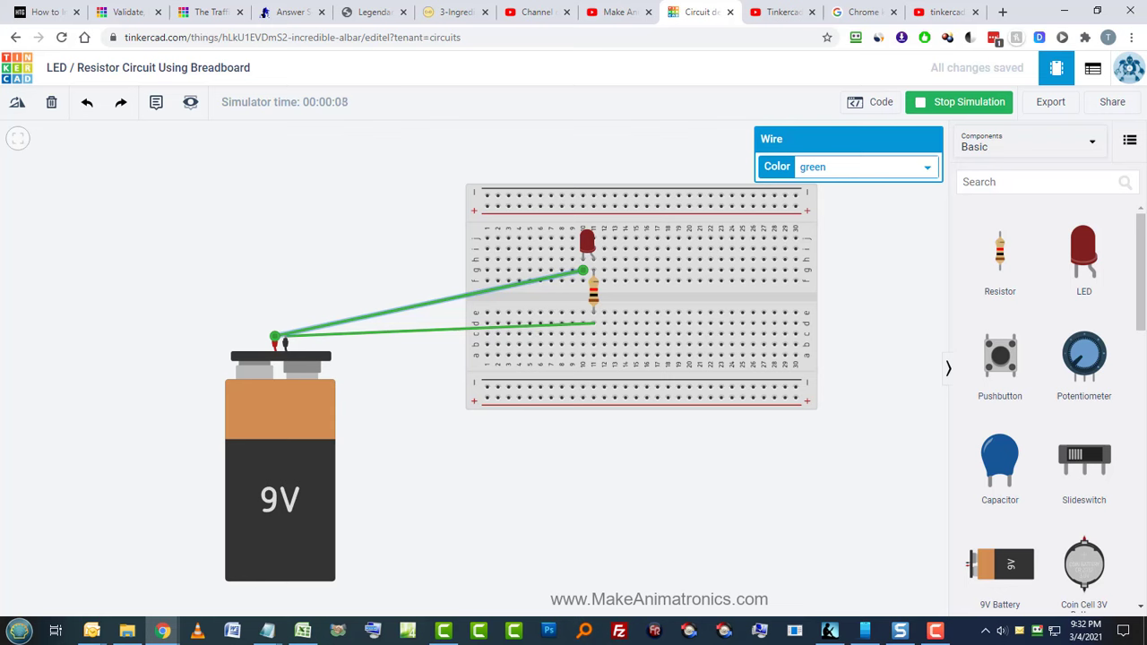
Stop the simulation and move the wire ends to row d and back to the LED's leg
{"action": "left_click", "coordinate": [977, 106]}
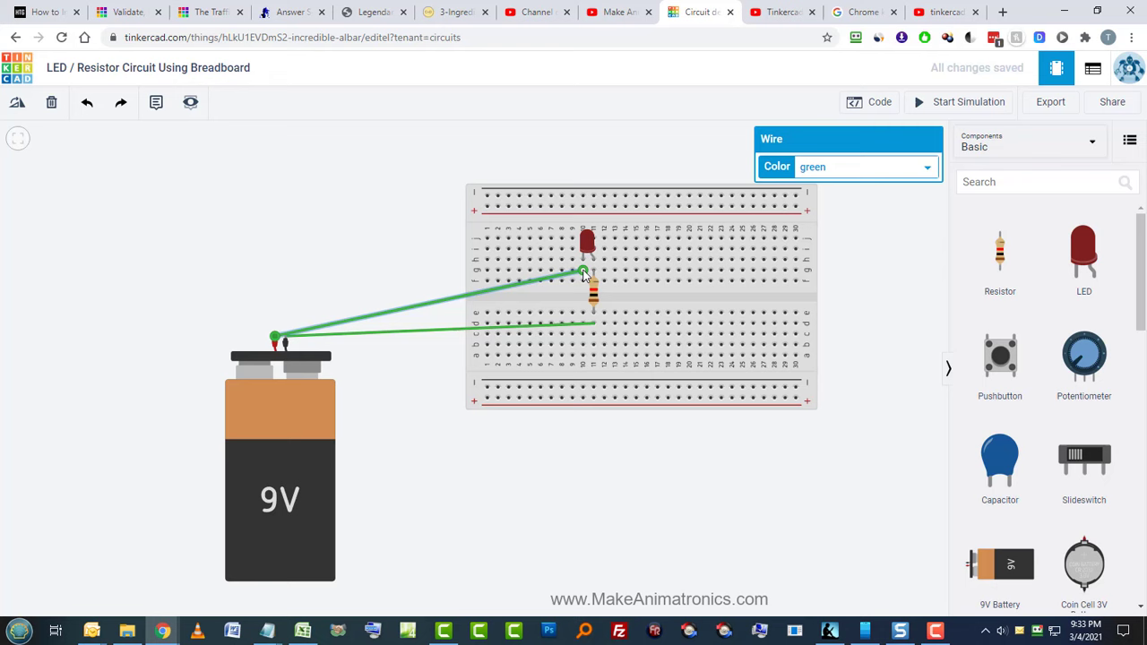
{"action": "left_click_drag", "start_coordinate": [582, 272], "coordinate": [593, 334]}
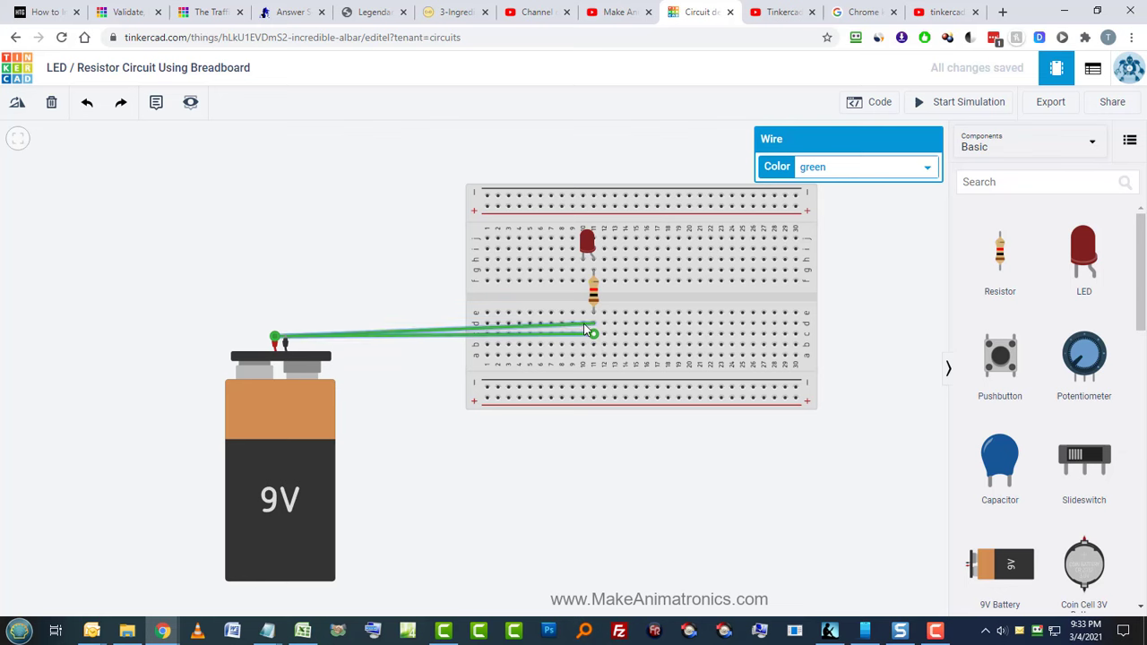
{"action": "left_click", "coordinate": [592, 325]}
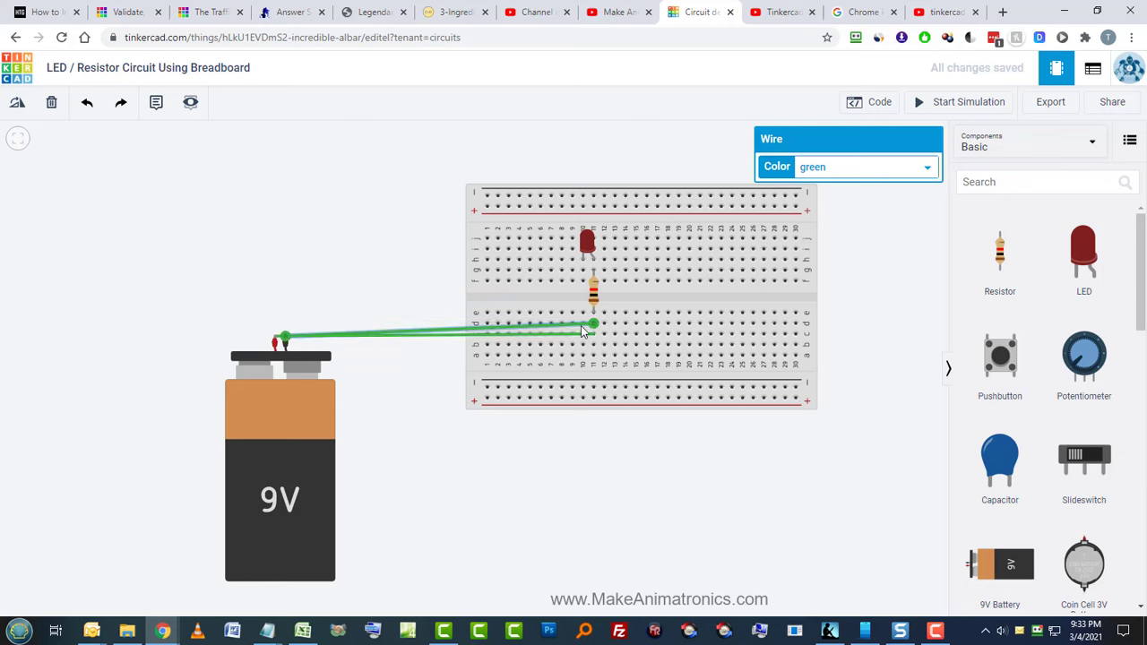
{"action": "left_click_drag", "start_coordinate": [593, 326], "coordinate": [583, 271]}
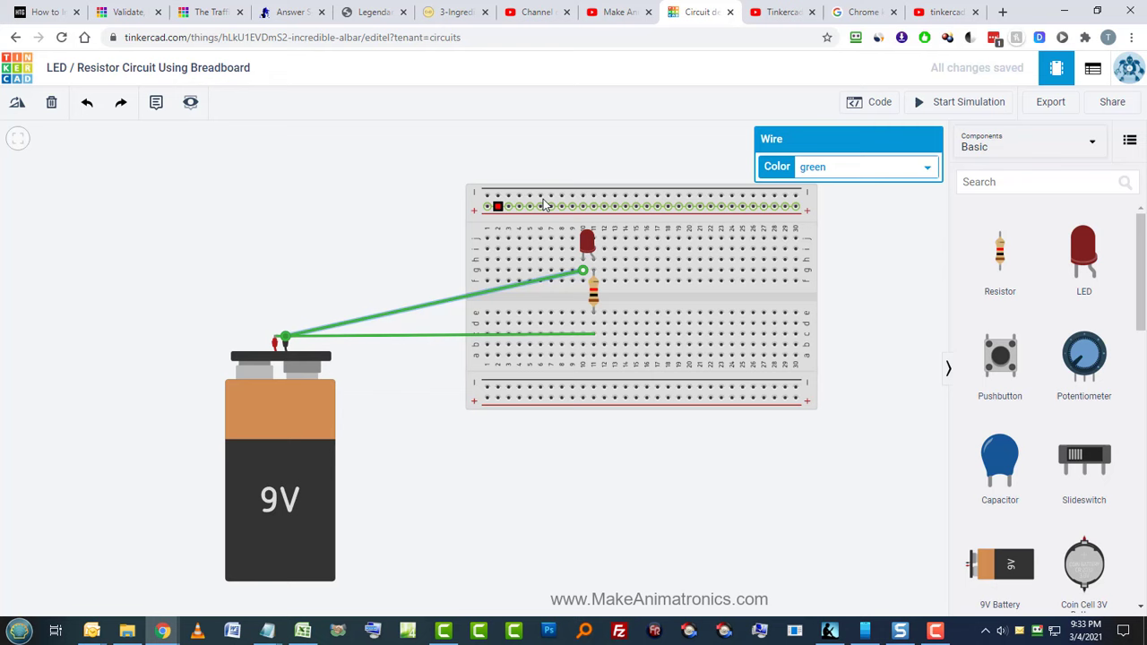
{"action": "left_click", "coordinate": [979, 103]}
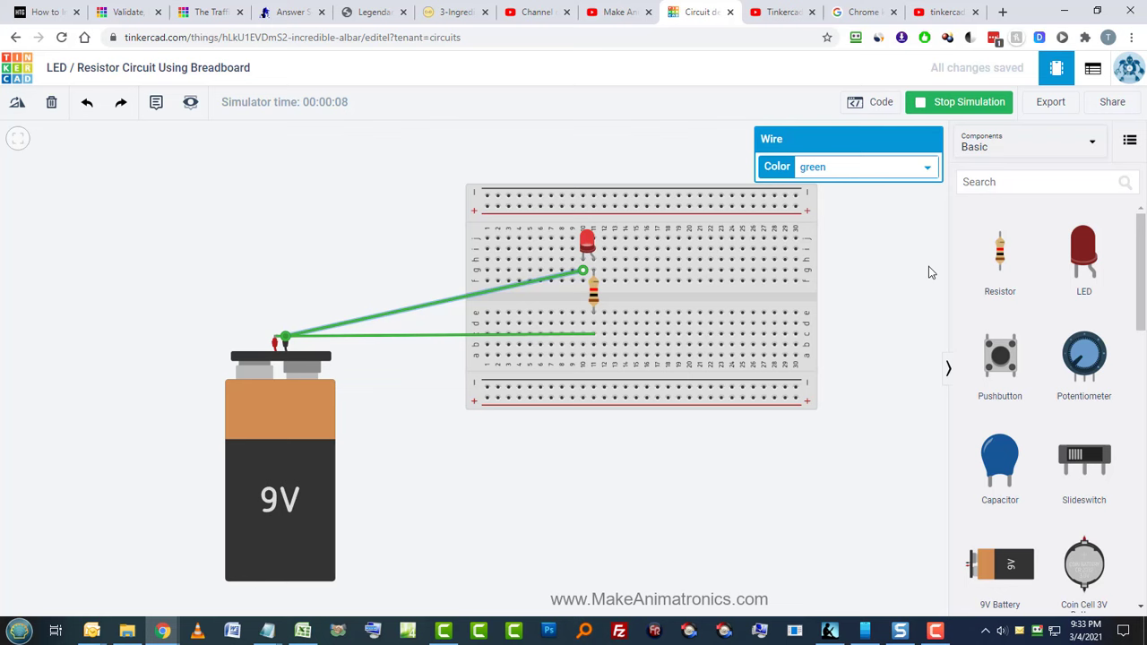
{"action": "left_click", "coordinate": [426, 304]}
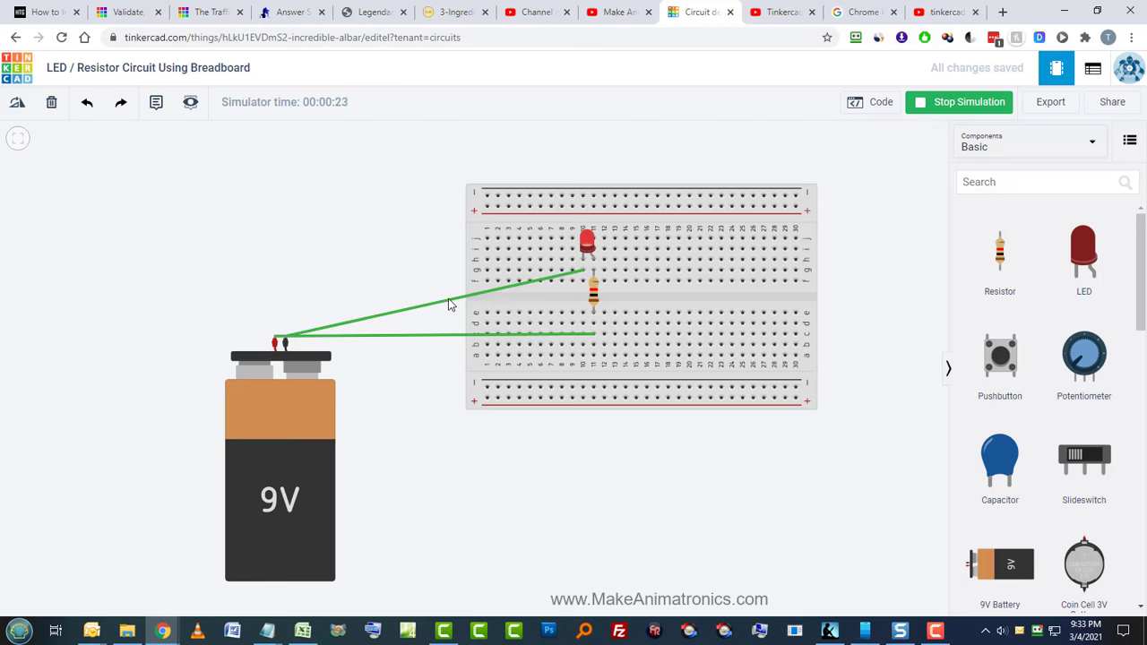
{"action": "left_click", "coordinate": [448, 301]}
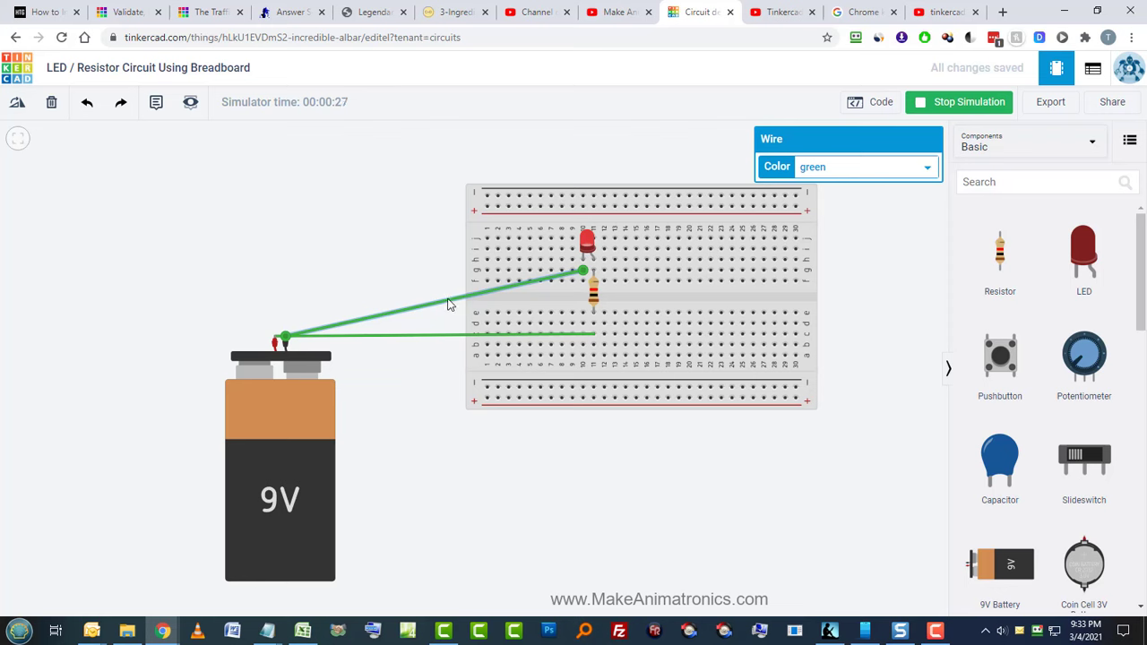
{"action": "left_click", "coordinate": [955, 104]}
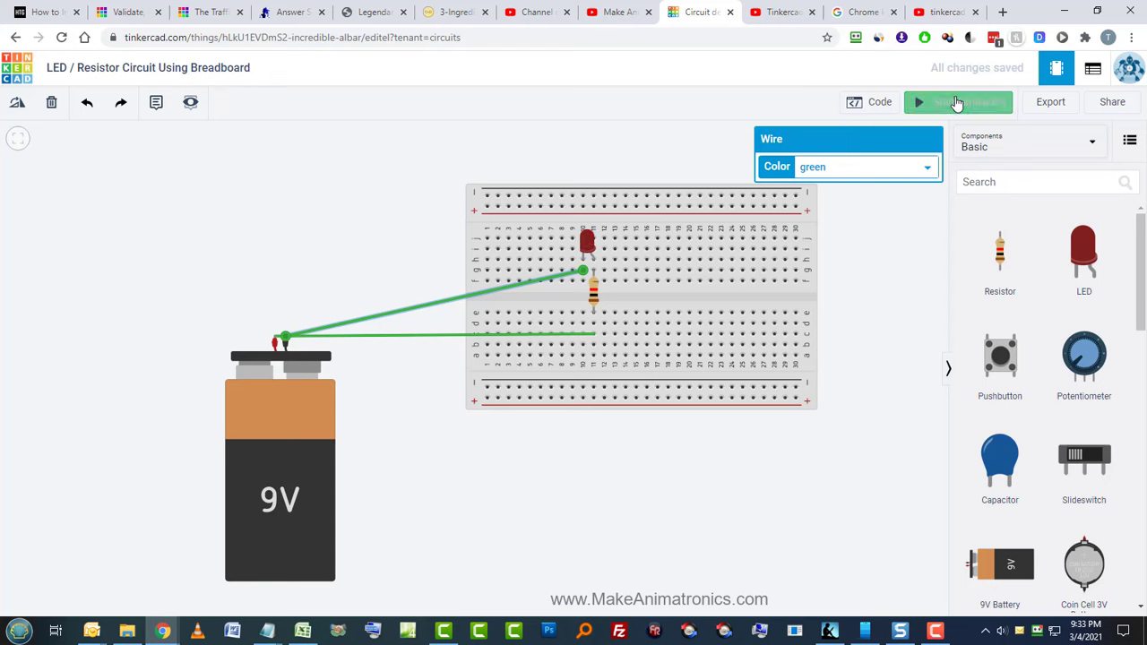
{"action": "left_click", "coordinate": [426, 310]}
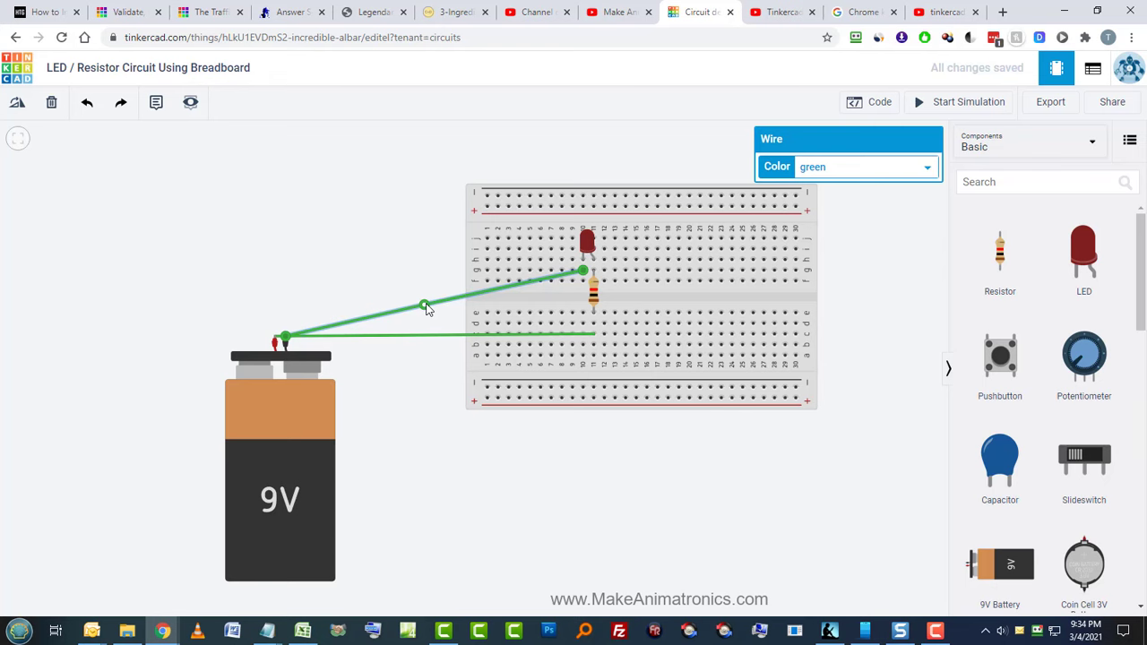
Bend the upper wire so it runs level toward the LED
{"action": "left_click_drag", "start_coordinate": [423, 306], "coordinate": [409, 268]}
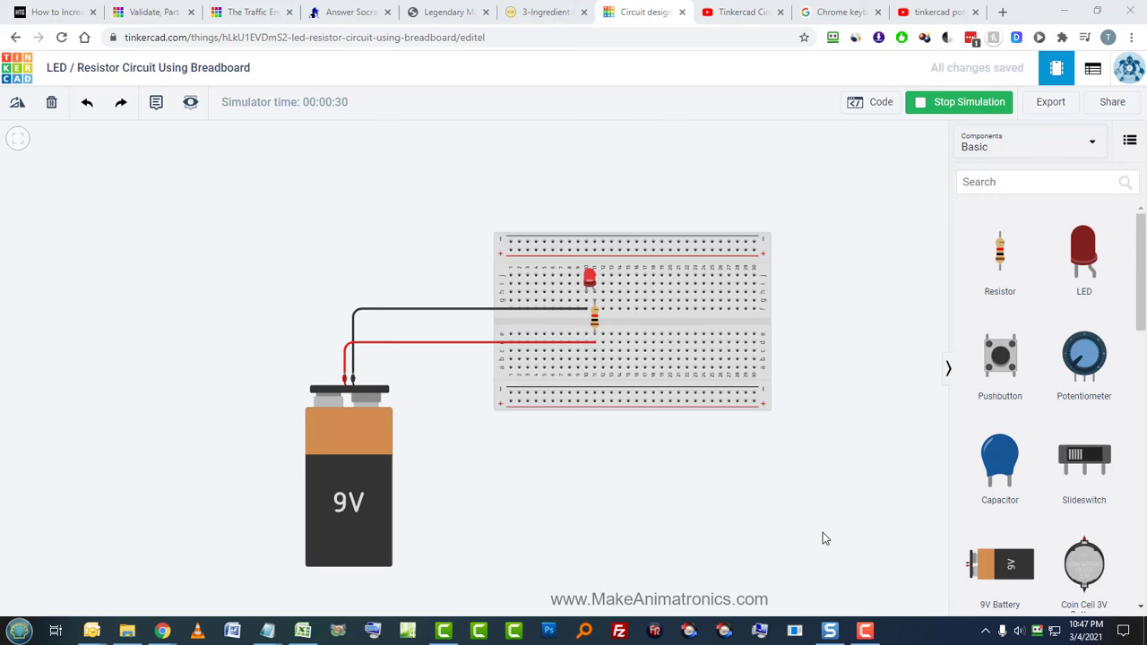